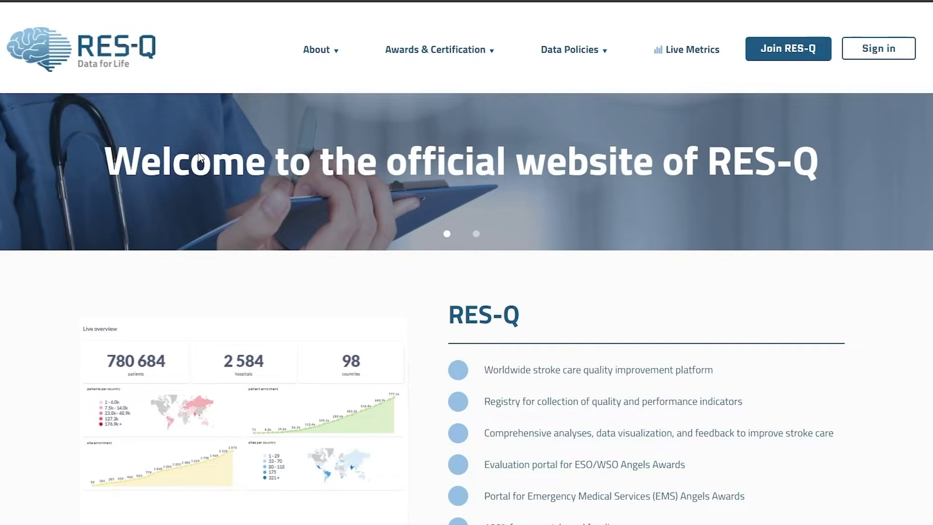
- Start signing up for a RES-Q account and choose the hospital care registration stage
click(801, 51)
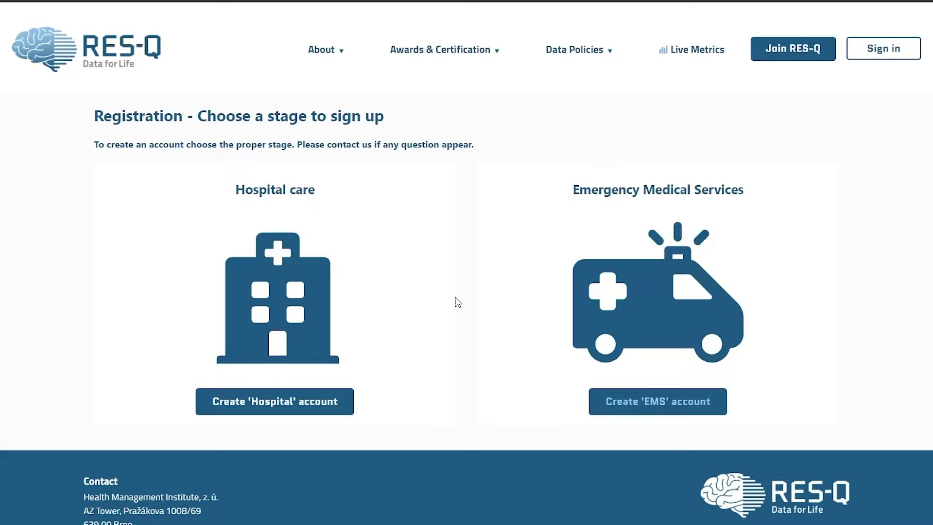
click(298, 316)
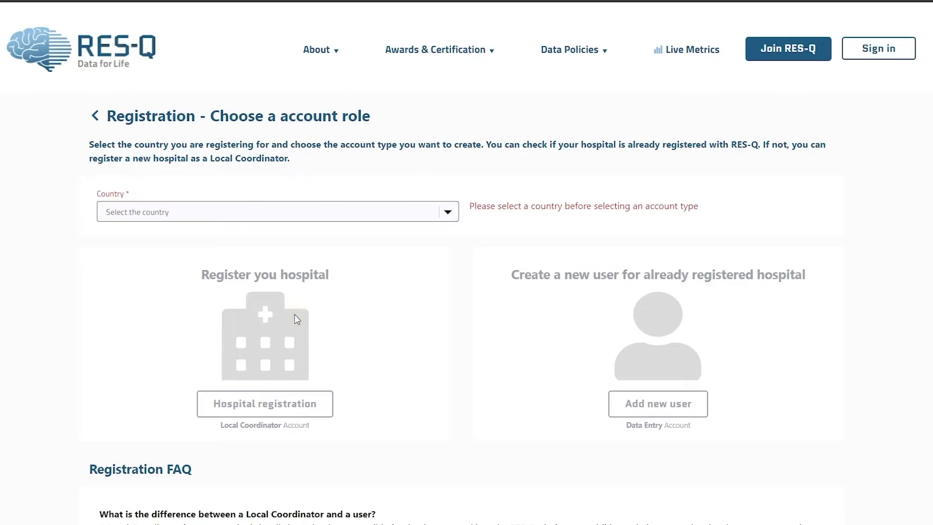
- Set the registration country to Brazil
click(323, 215)
text(br)
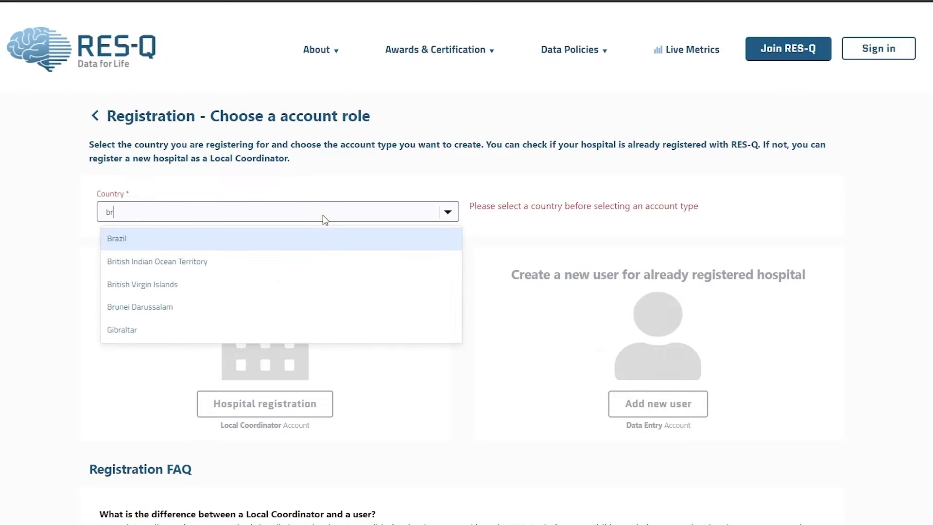
click(280, 237)
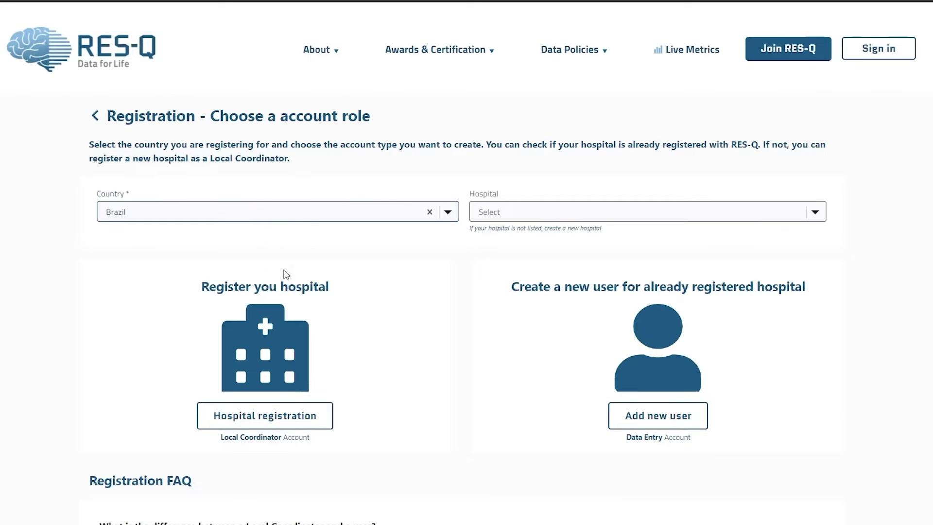
- Pick Hospital Moinhos de Vento, clear it, then register a new hospital as Local Coordinator
click(584, 217)
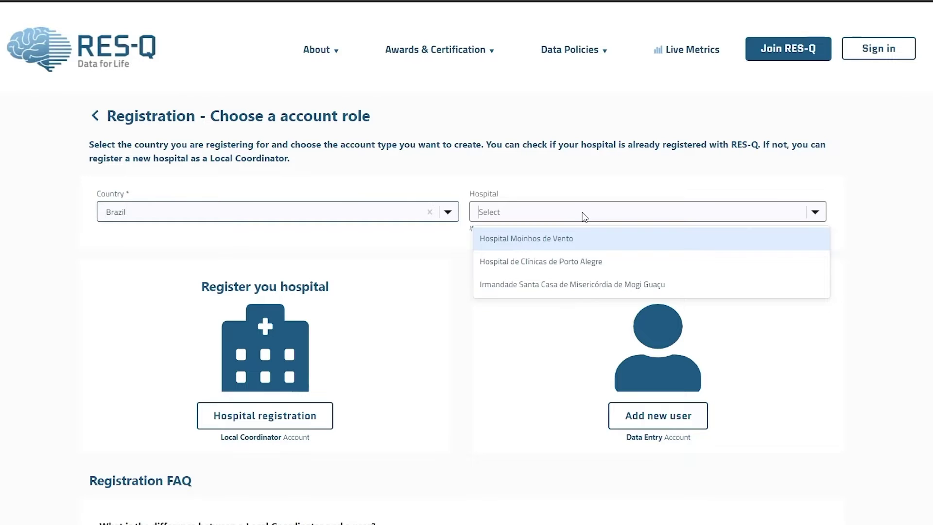
click(570, 238)
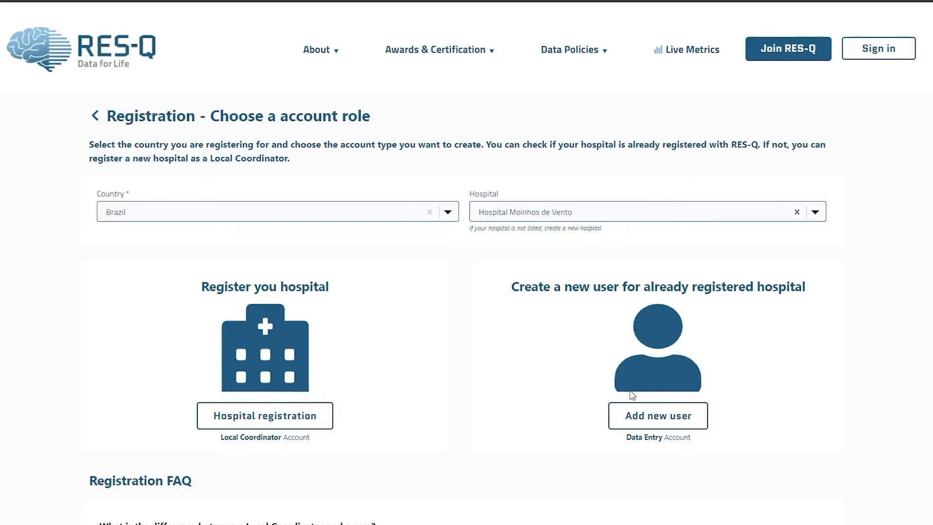
click(583, 210)
click(580, 214)
click(797, 211)
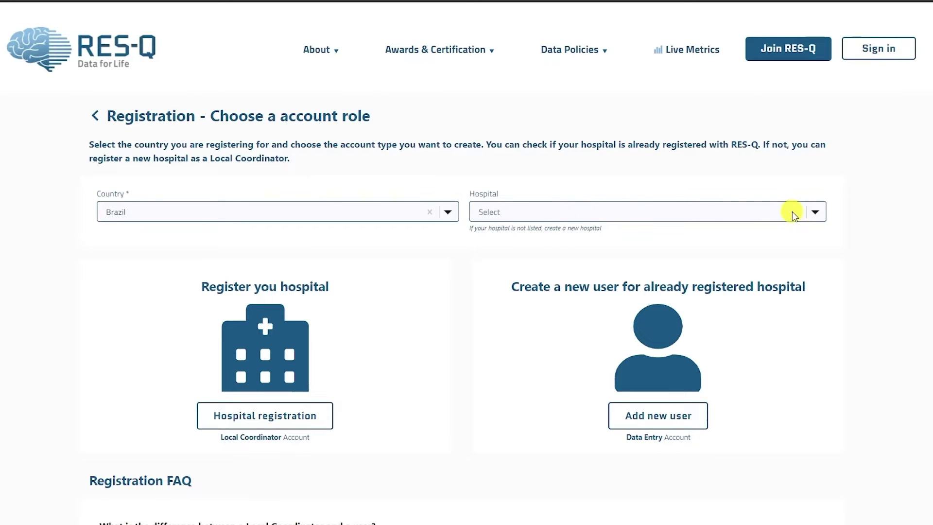
click(303, 421)
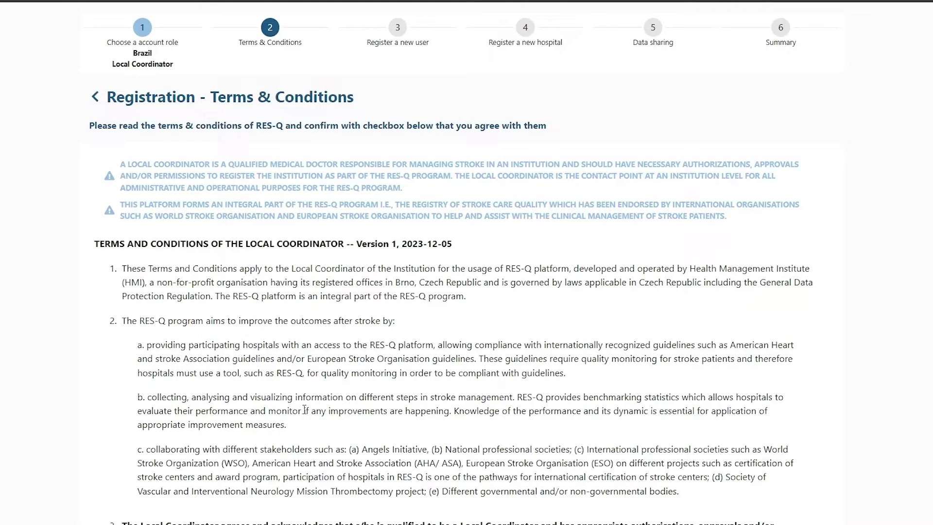
- Agree to Terms & Conditions points 3, 6 and 7 and confirm the terms
scroll(306, 412, down, 20)
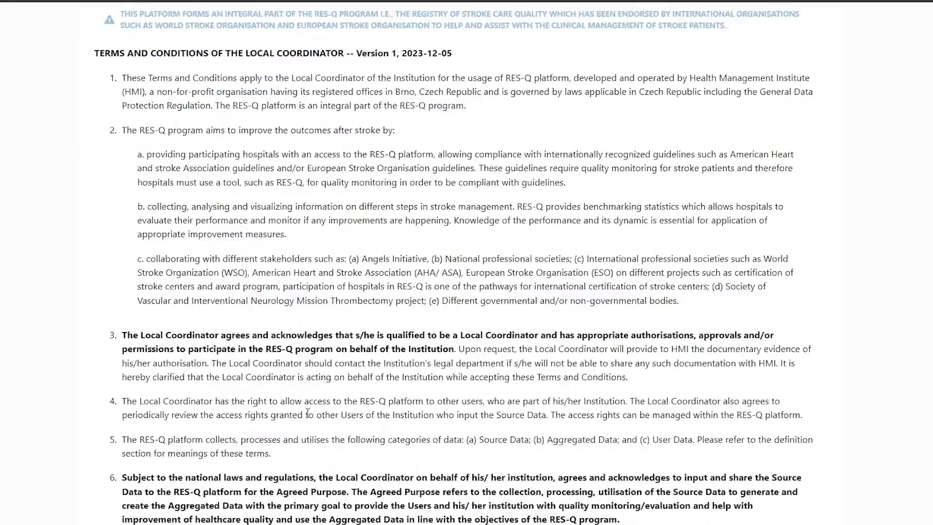
scroll(308, 413, down, 20)
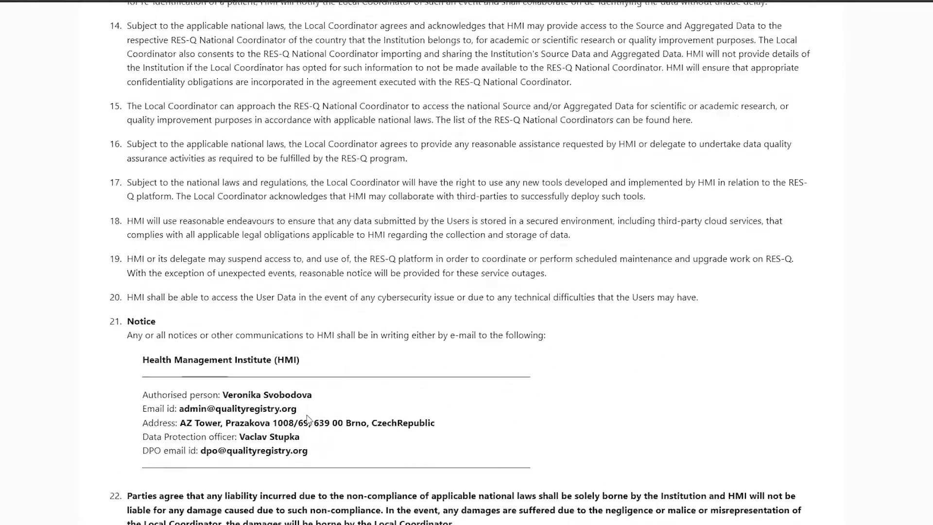
scroll(308, 418, down, 6)
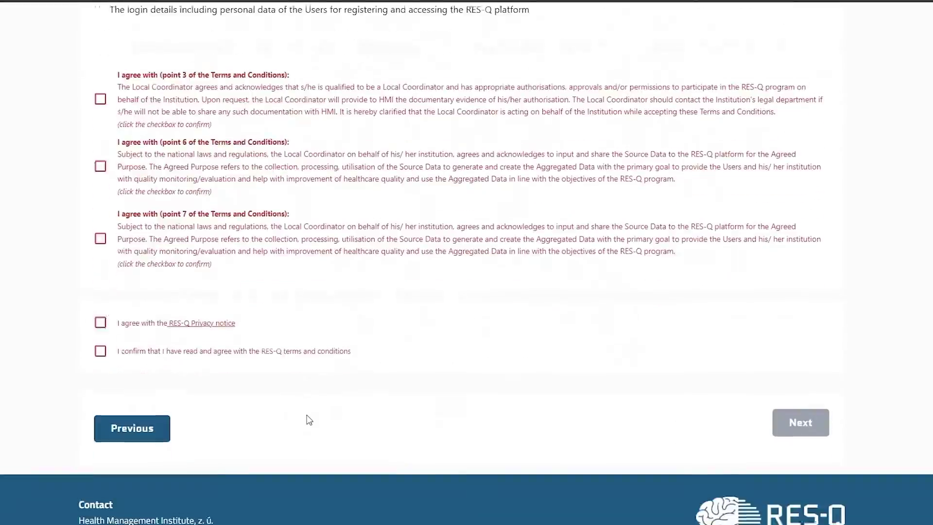
scroll(308, 418, up, 5)
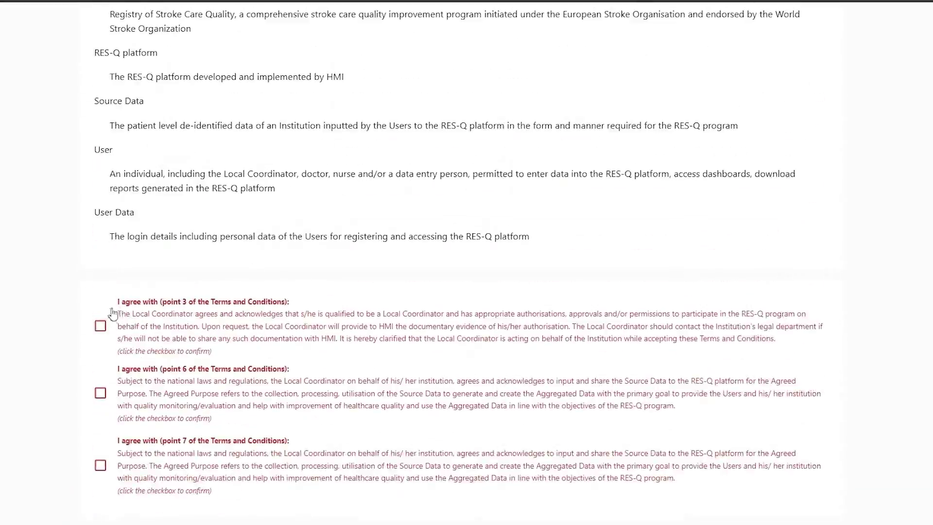
click(100, 325)
click(99, 398)
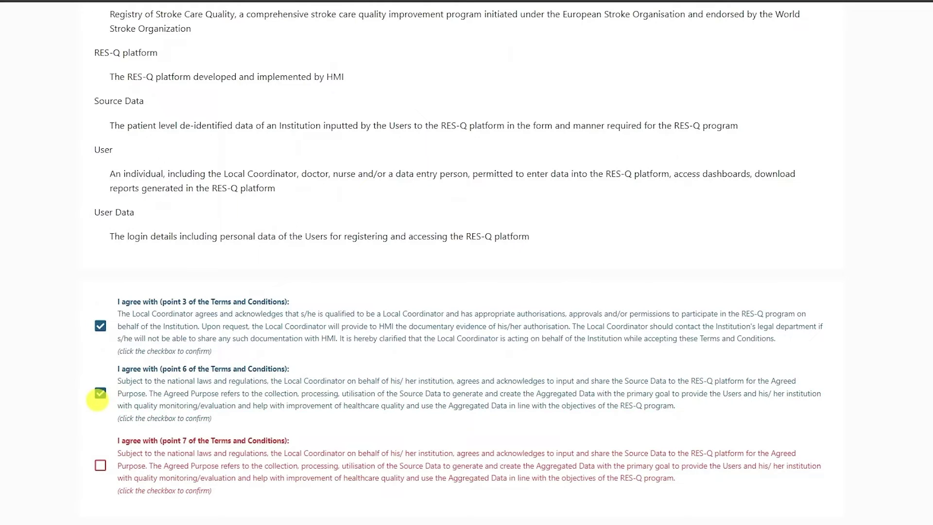
click(100, 463)
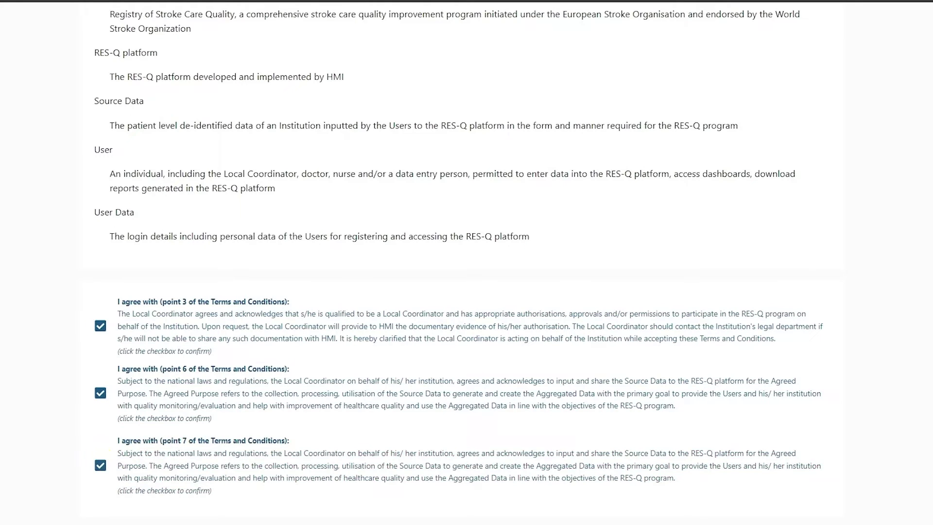
scroll(181, 485, down, 3)
click(801, 477)
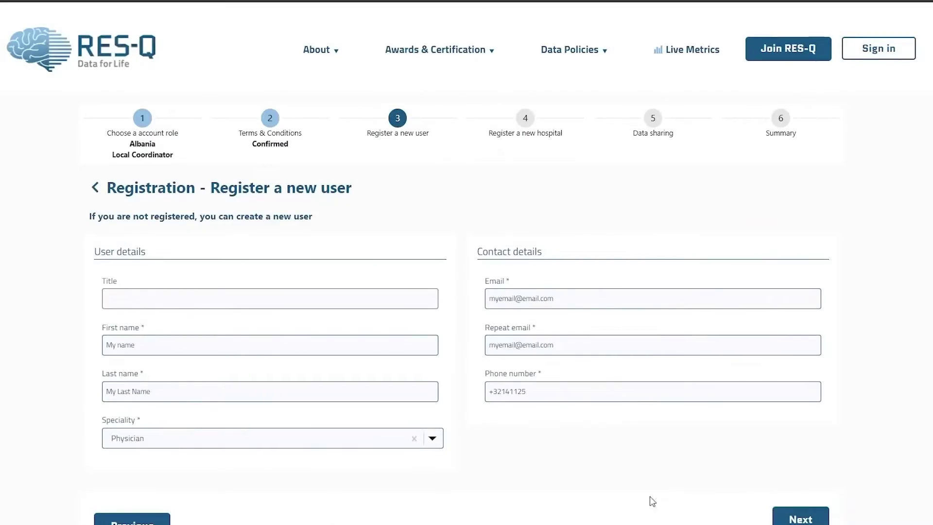
- Skip past the user details and new hospital steps to Data sharing
click(783, 519)
scroll(581, 472, down, 5)
click(781, 508)
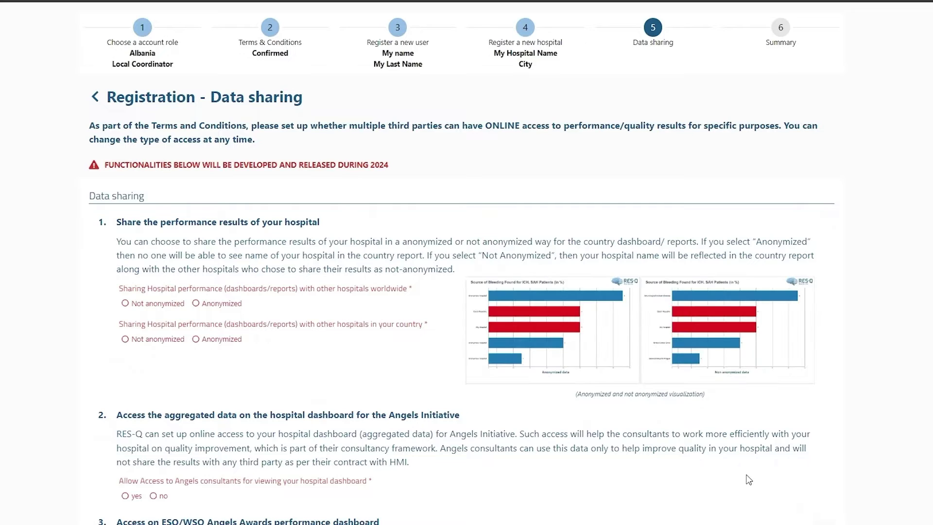
- Share results not anonymized, allowing Angels consultants and WSO, AHA/ASA, ESO committee access, then submit
click(125, 303)
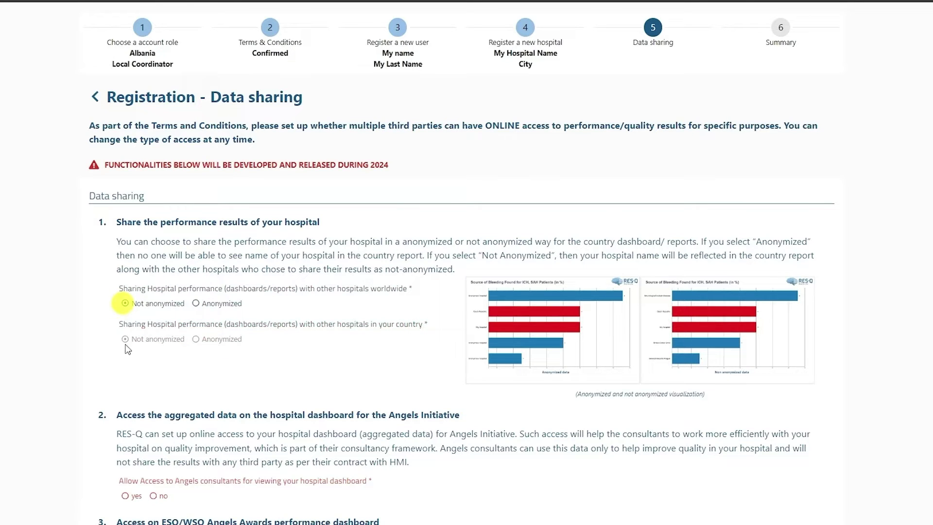
scroll(128, 349, down, 2)
click(125, 380)
scroll(126, 385, down, 3)
click(125, 409)
scroll(132, 416, down, 3)
click(124, 330)
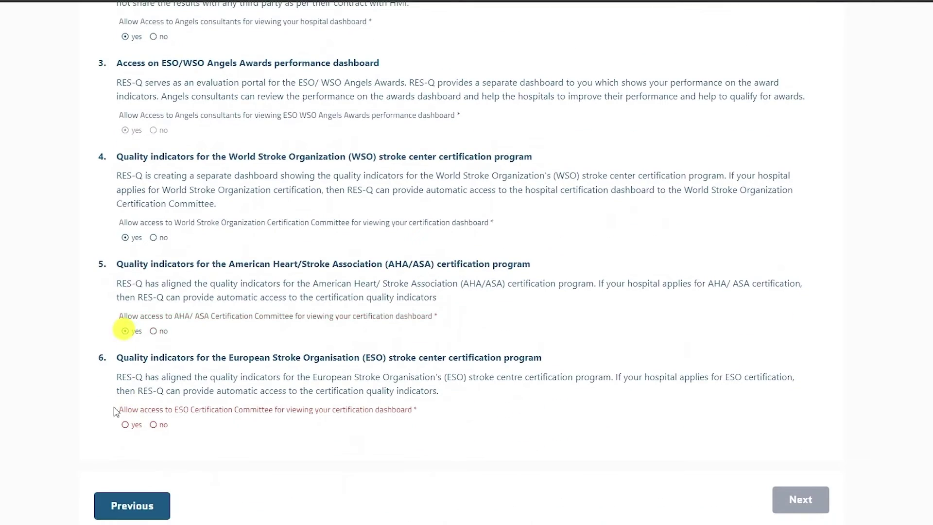
click(125, 424)
click(799, 501)
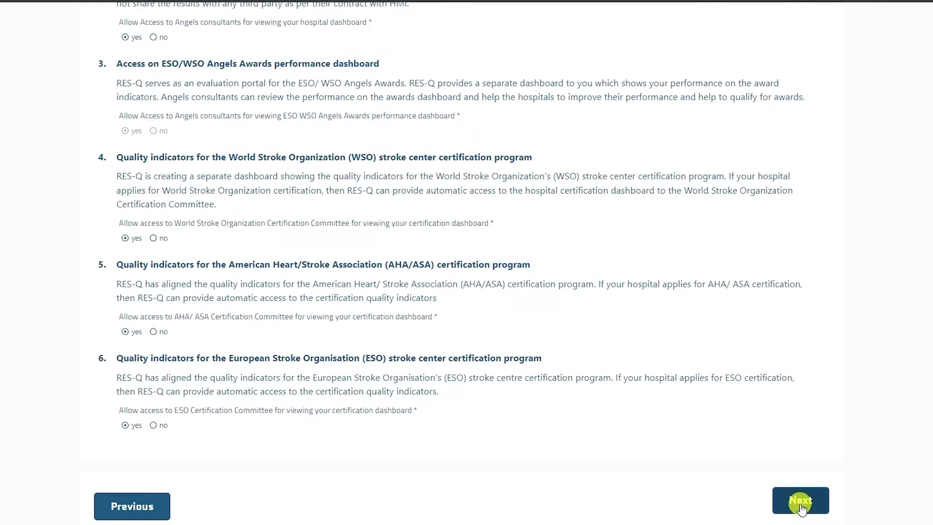
scroll(455, 326, down, 1)
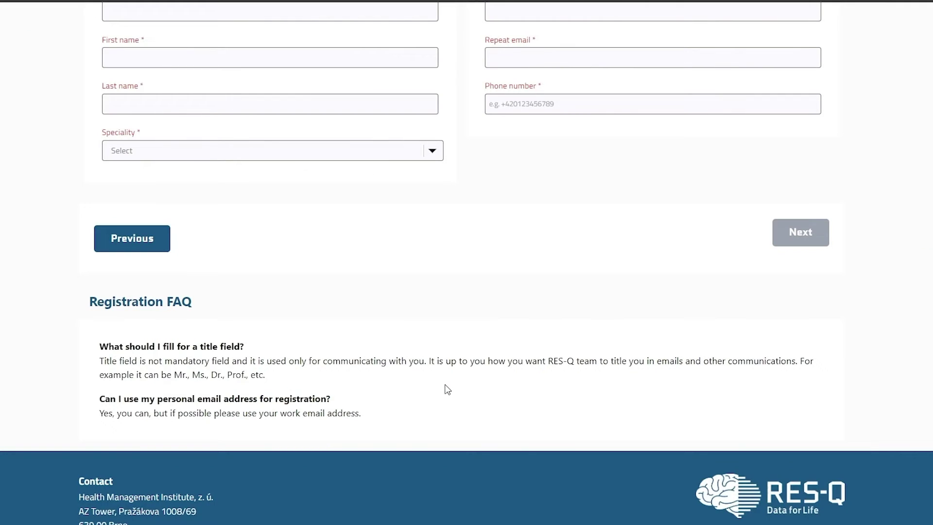
- Scroll back up the registration Summary page
scroll(711, 57, up, 6)
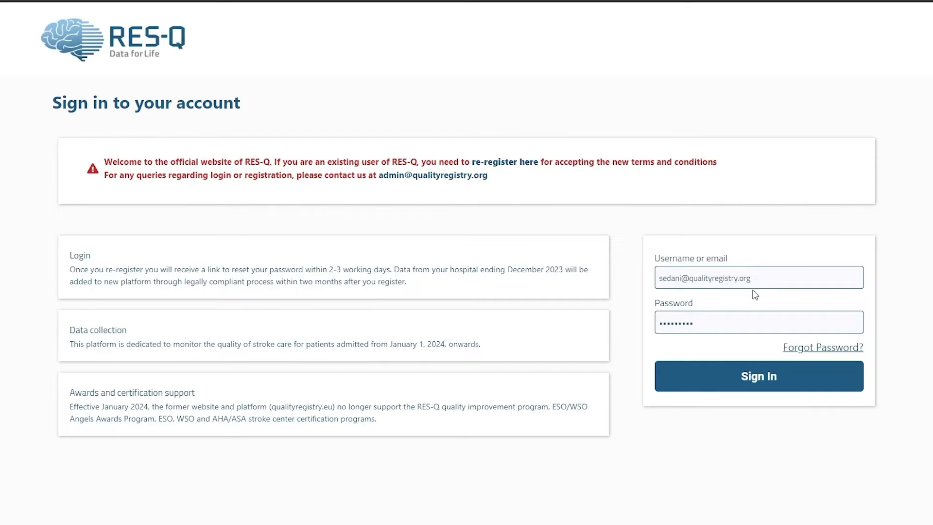
- Sign in with the prefilled credentials and review the Dashboard, Evaluation and Export menus
click(740, 379)
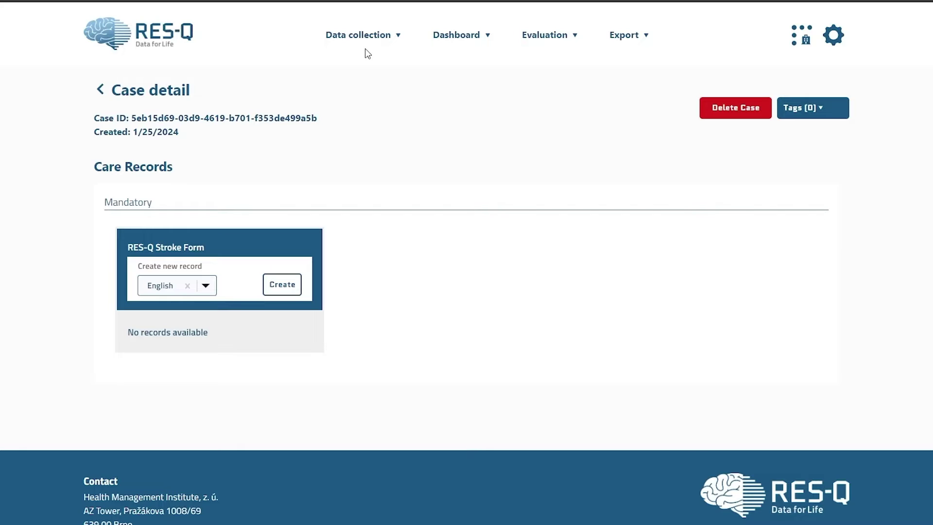
mouse_move(452, 35)
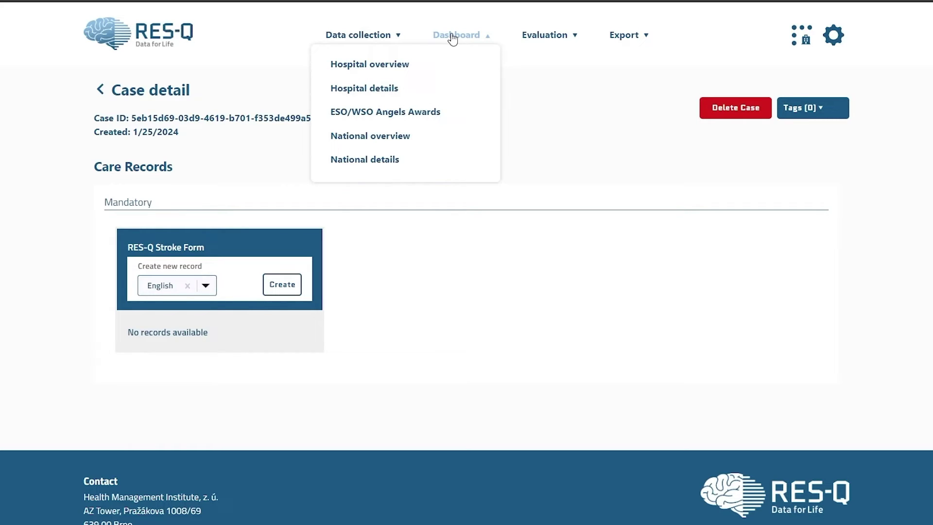
mouse_move(527, 37)
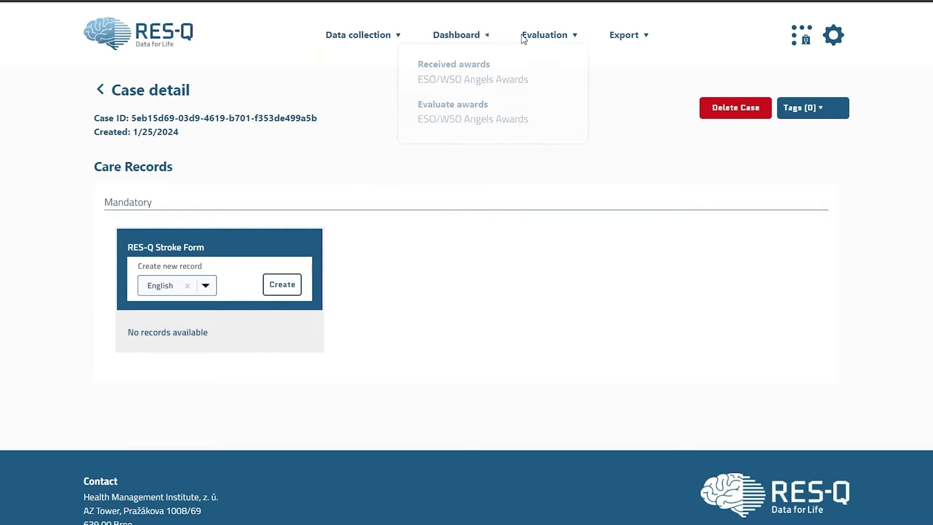
mouse_move(612, 42)
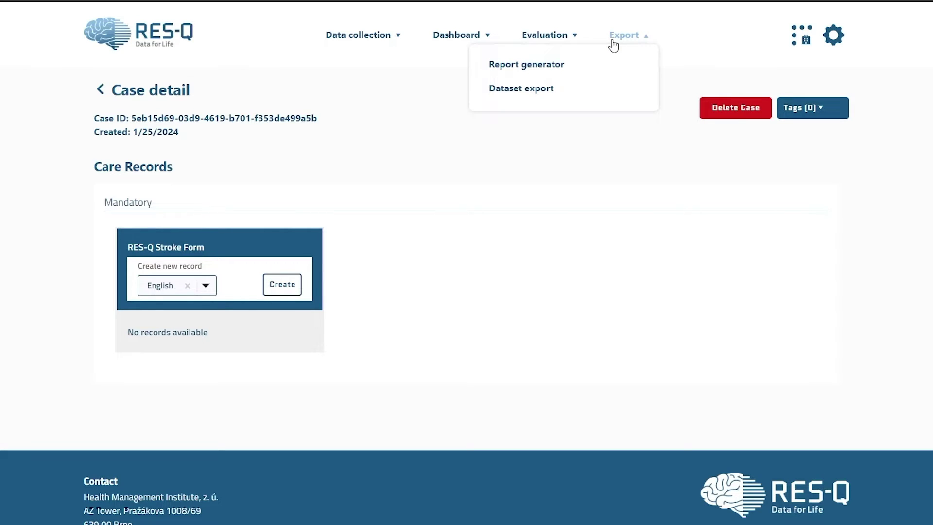
mouse_move(363, 39)
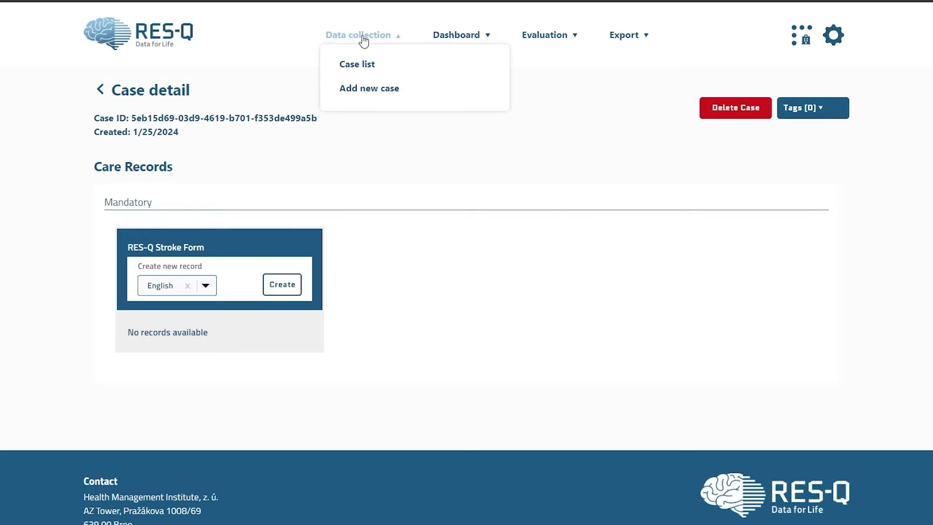
- Add a new case and start a RES-Q Stroke Form record, discarding the empty form's changes
click(366, 89)
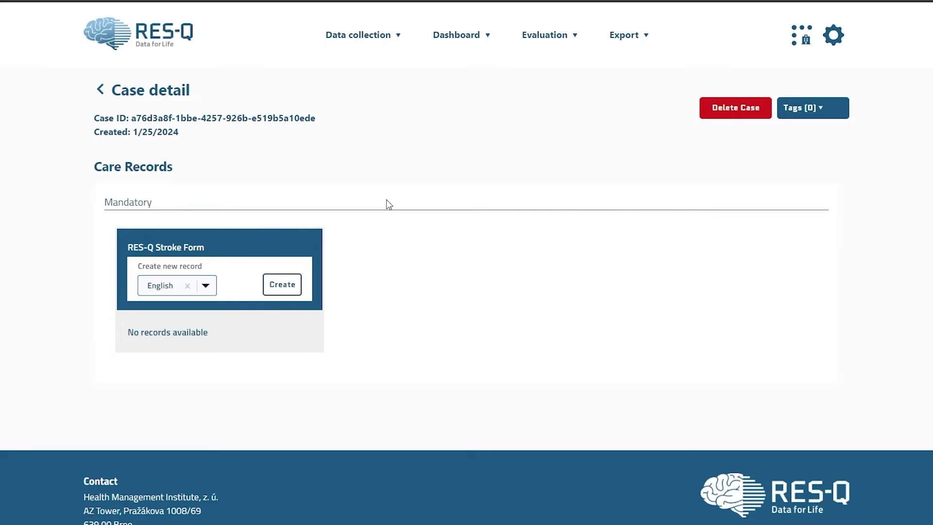
click(276, 282)
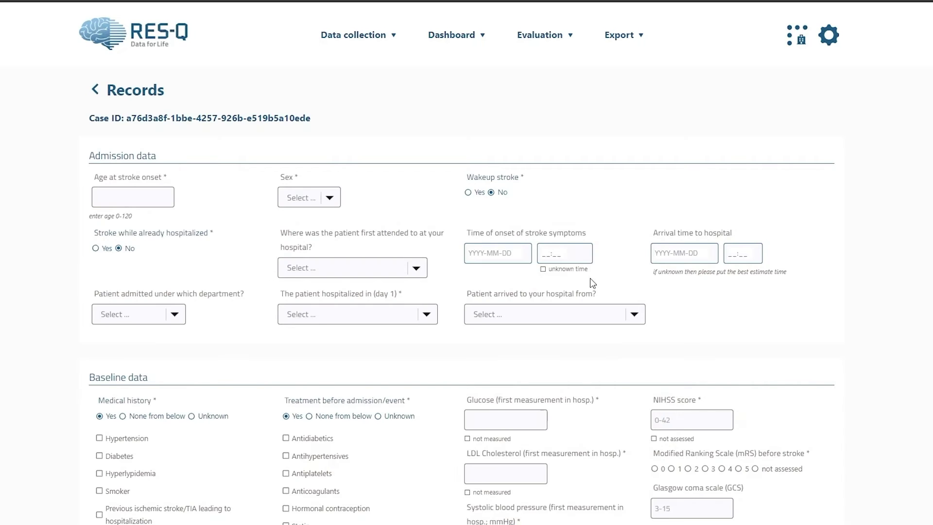
scroll(587, 297, down, 1)
scroll(586, 297, down, 20)
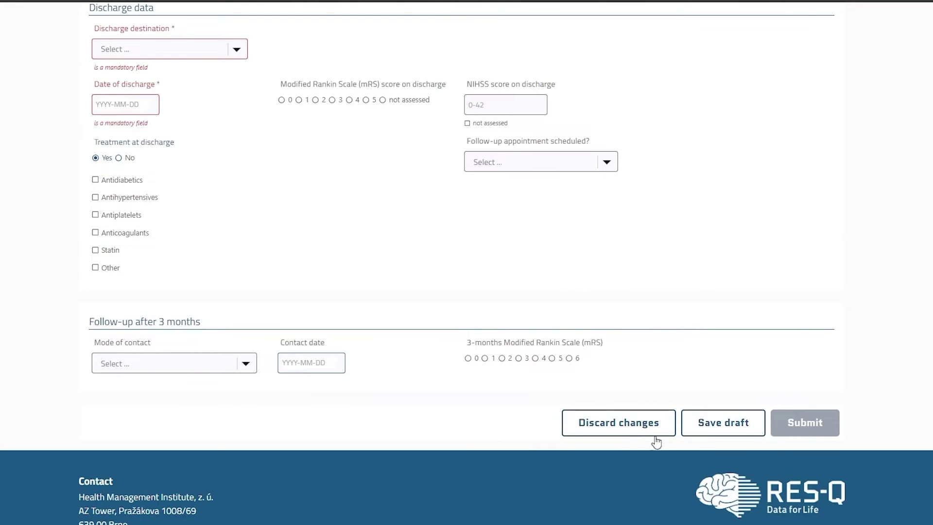
click(619, 430)
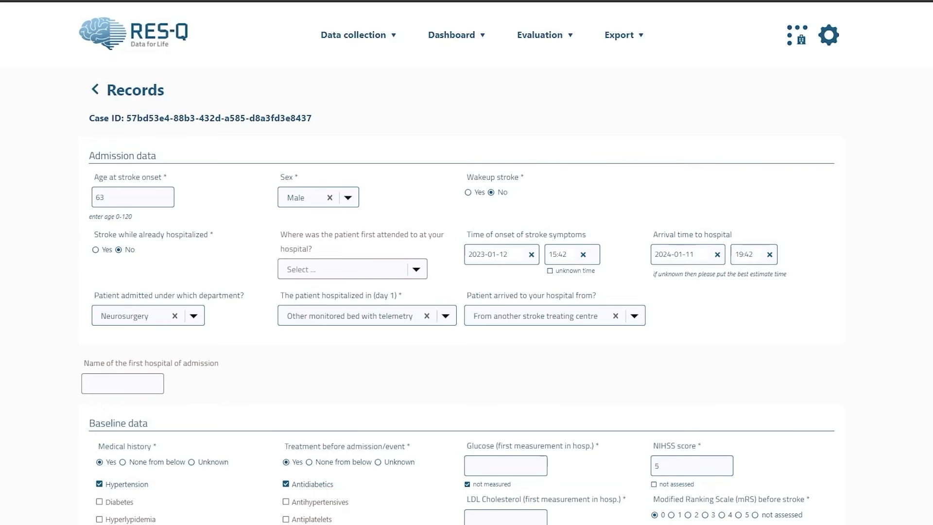
- Submit the completed stroke form as record #463
scroll(467, 262, down, 20)
scroll(815, 504, down, 9)
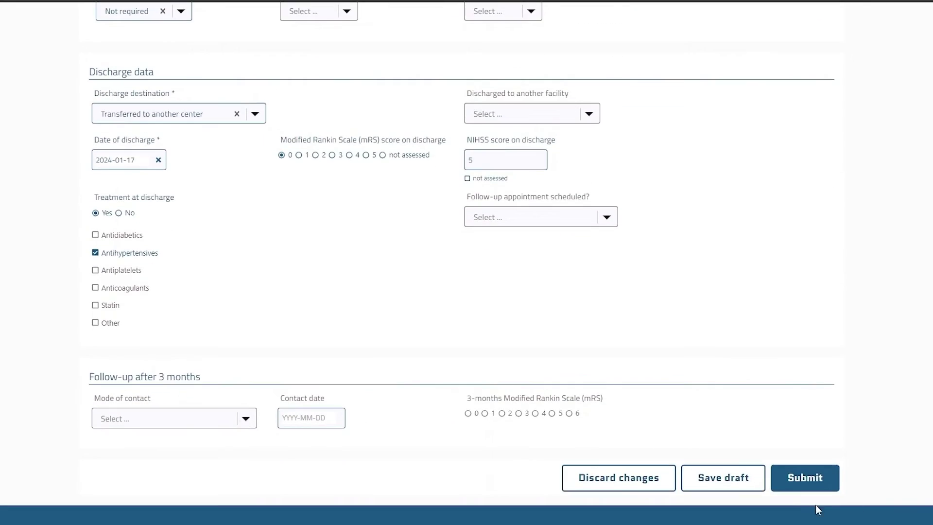
click(795, 481)
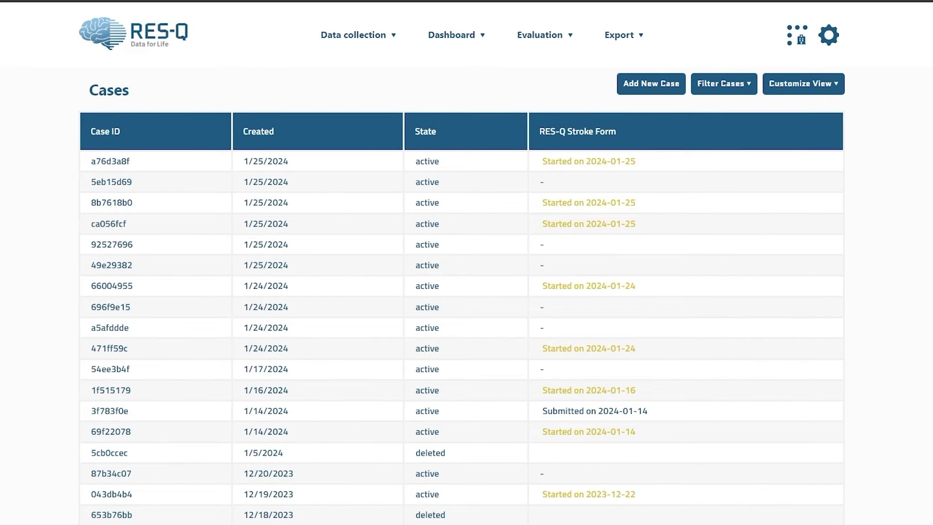
- Open the Hospital overview dashboard for Angels demo versus Open Country, January 2024
click(450, 38)
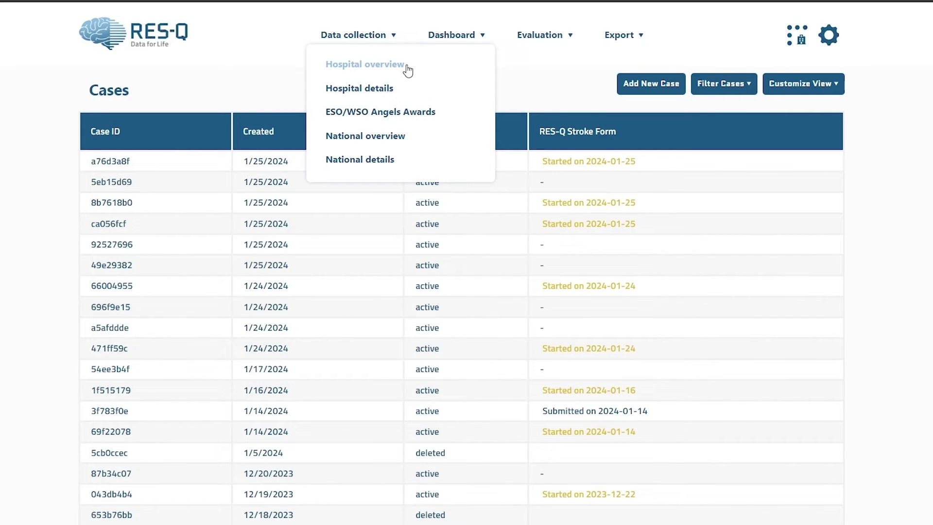
click(378, 89)
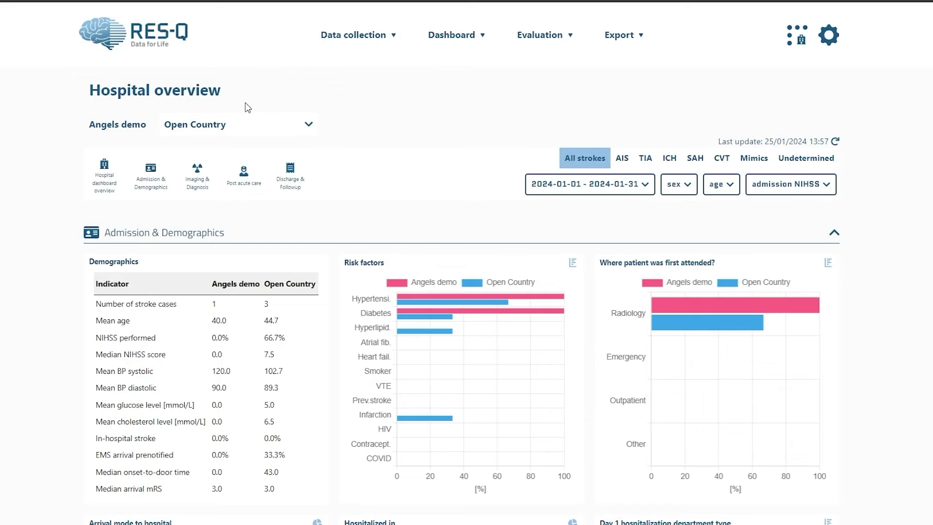
- List the Open Country comparison regions, then open the ESO/WSO Angels Awards performance page
click(307, 117)
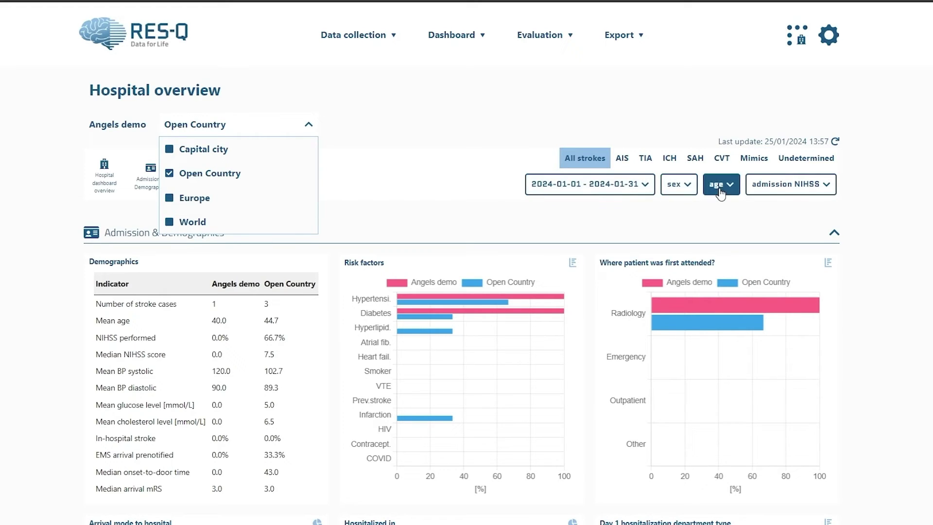
mouse_move(447, 35)
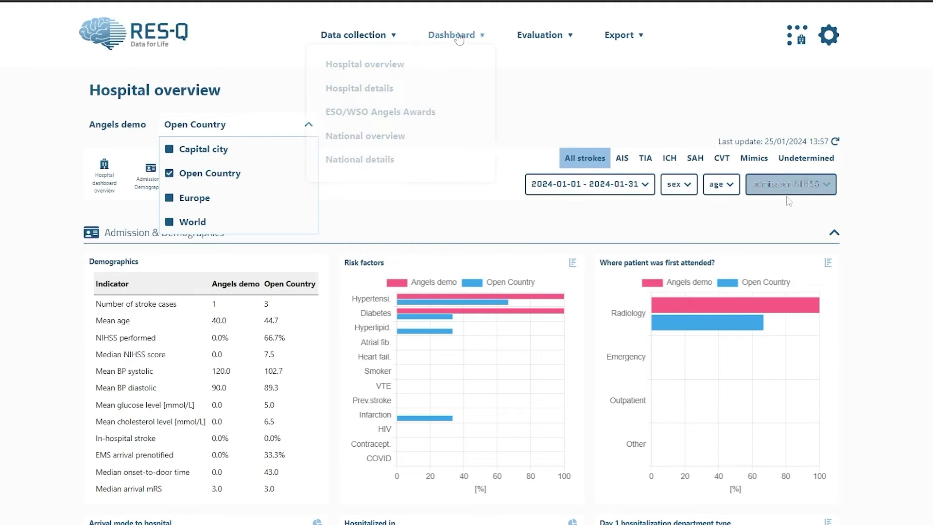
click(387, 114)
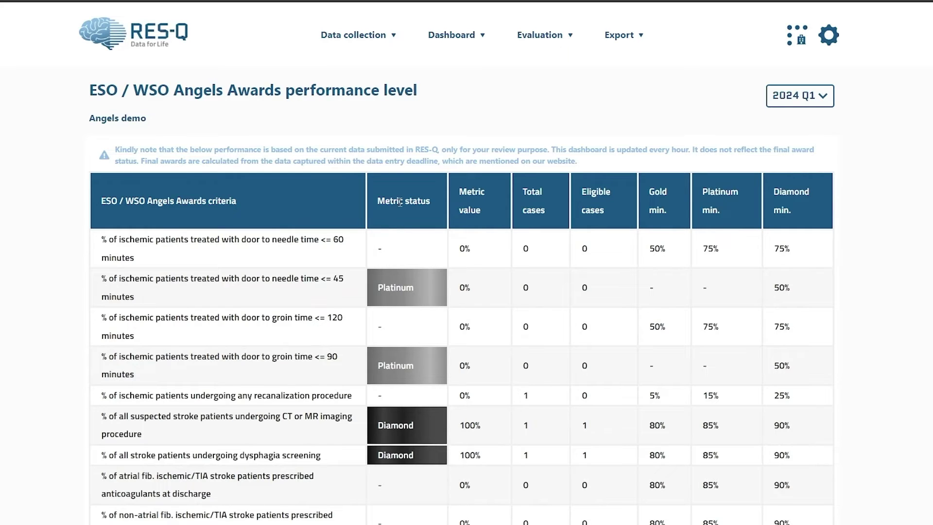
scroll(415, 177, down, 4)
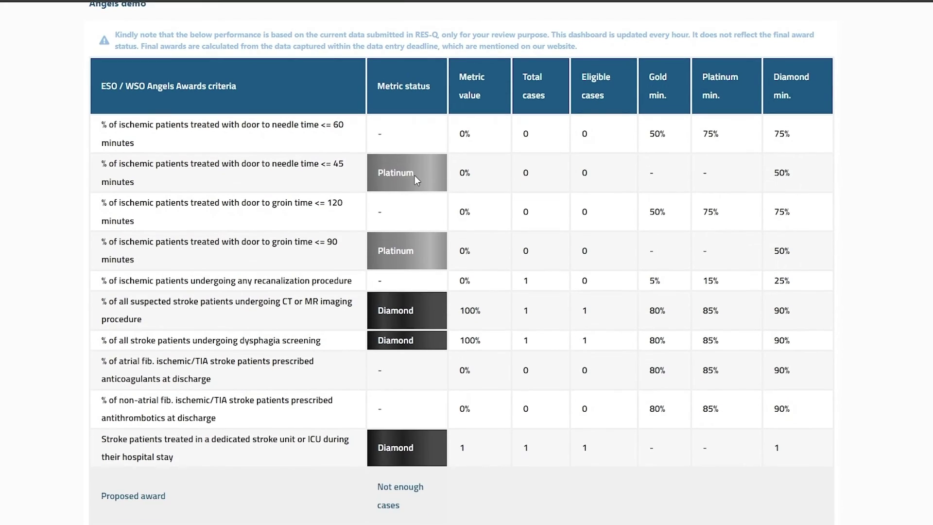
scroll(415, 176, down, 1)
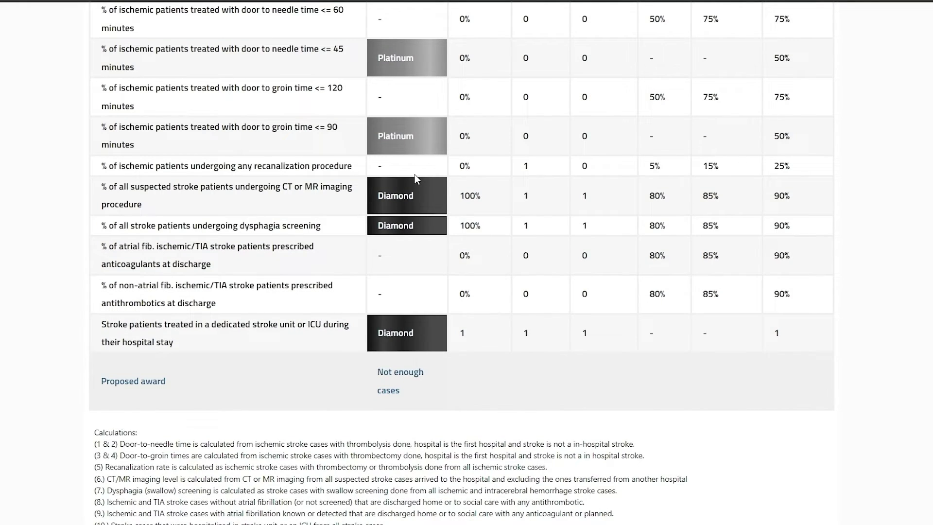
scroll(416, 179, down, 1)
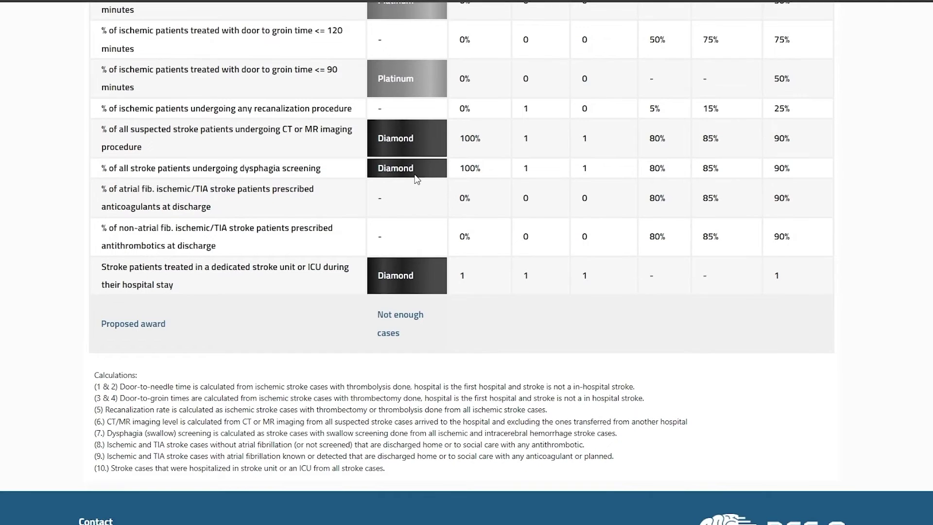
scroll(416, 179, up, 5)
mouse_move(542, 41)
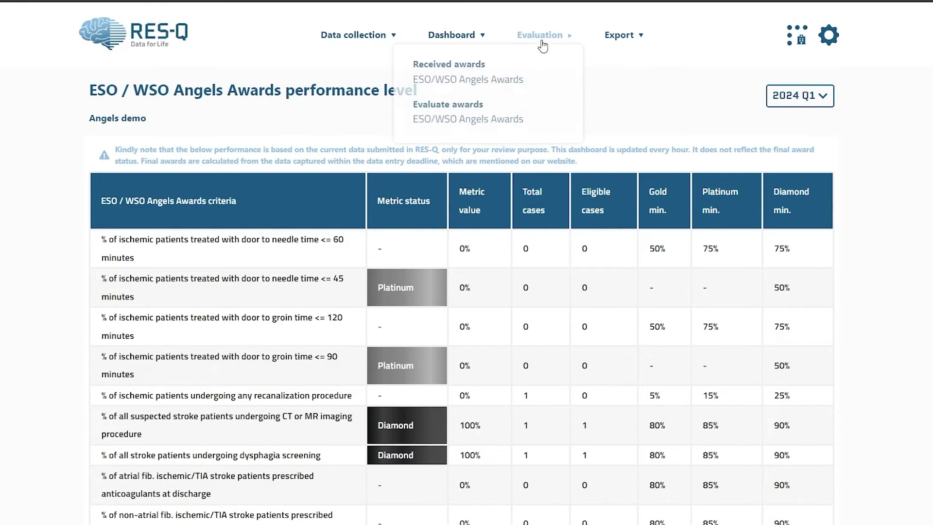
click(469, 69)
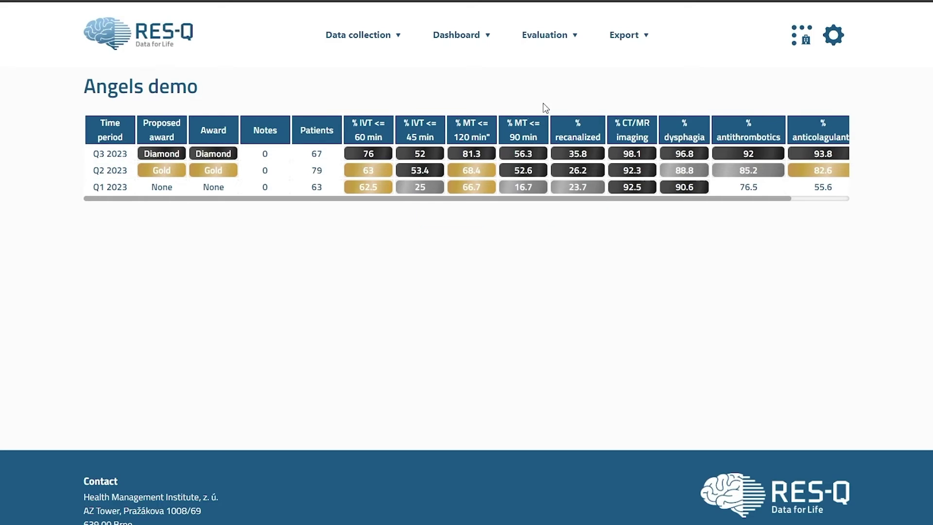
- Open the Report data export generator from the Export menu
click(626, 36)
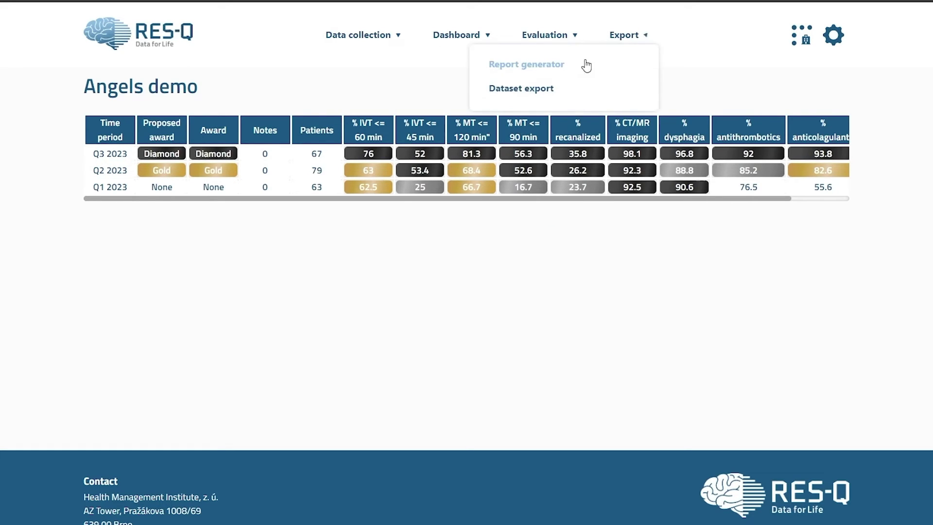
click(544, 68)
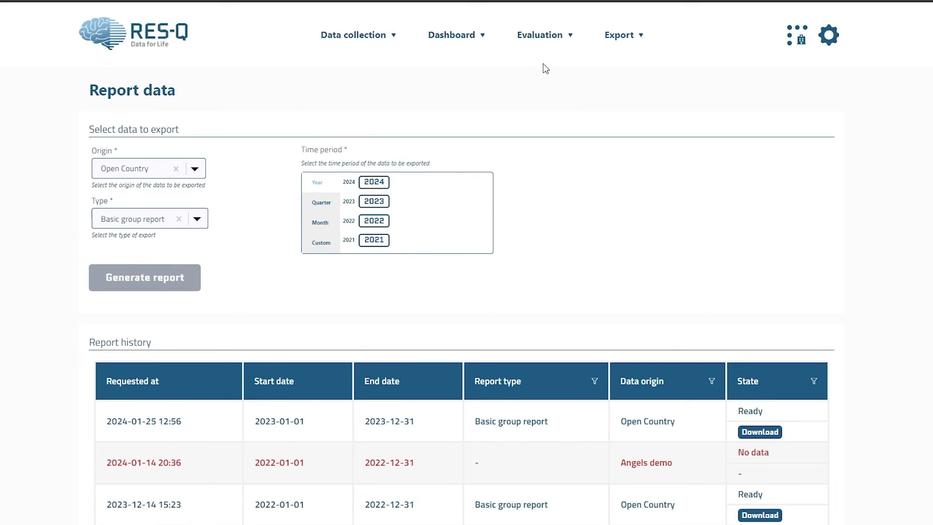
- Generate a 2023 Basic group report for Open Country and check the downloaded report file
click(378, 201)
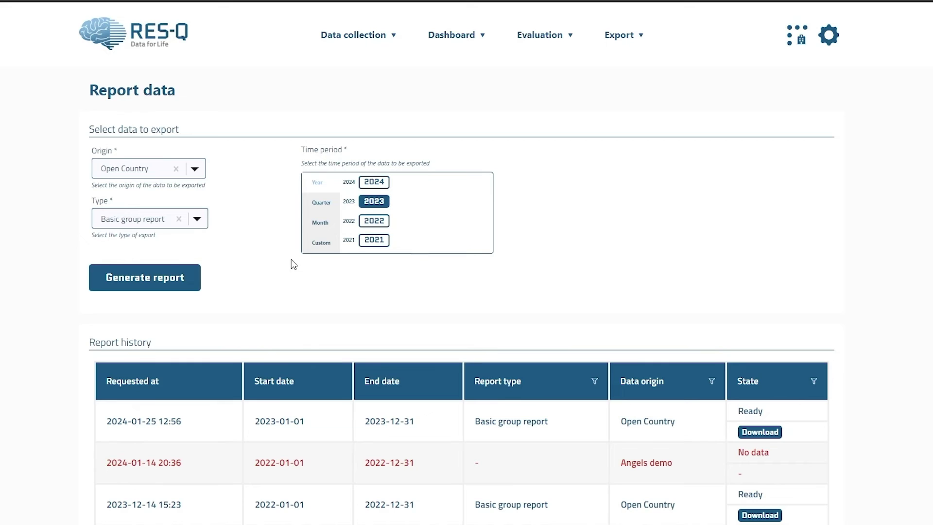
click(178, 279)
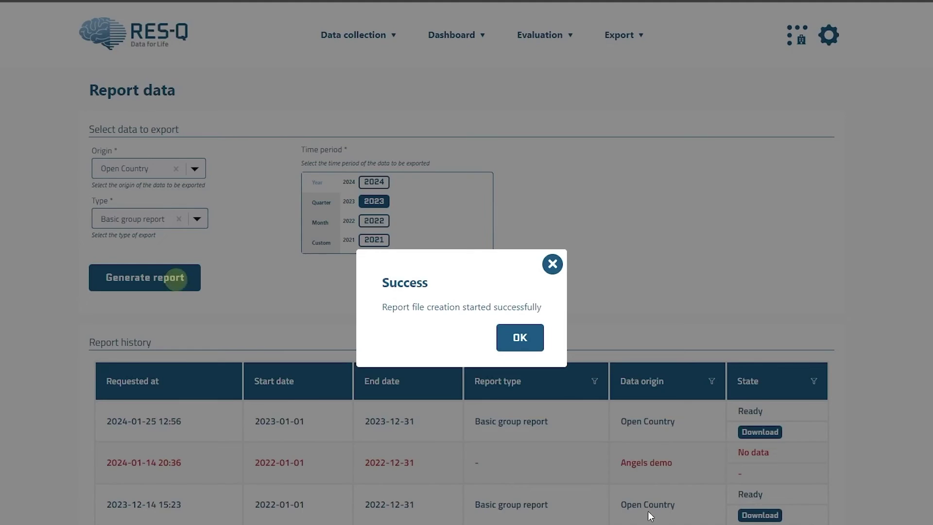
click(519, 337)
scroll(632, 423, down, 1)
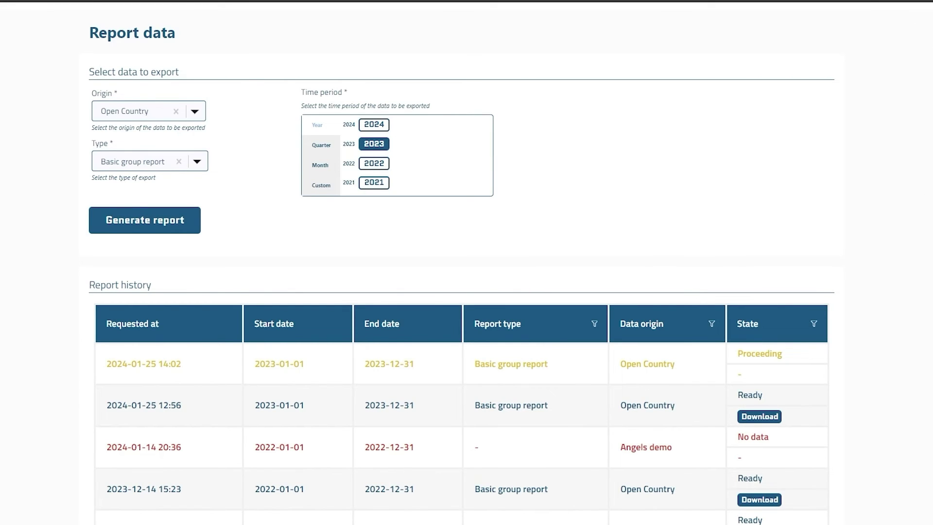
click(913, 14)
- Open the downloaded pptx report, then show the public website's About > Contact us enquiry form
click(846, 37)
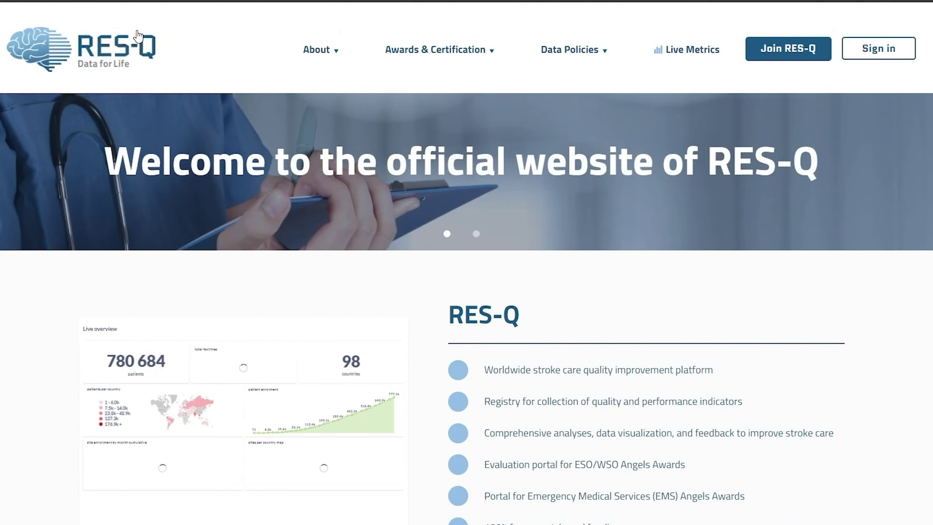
mouse_move(335, 54)
mouse_move(587, 56)
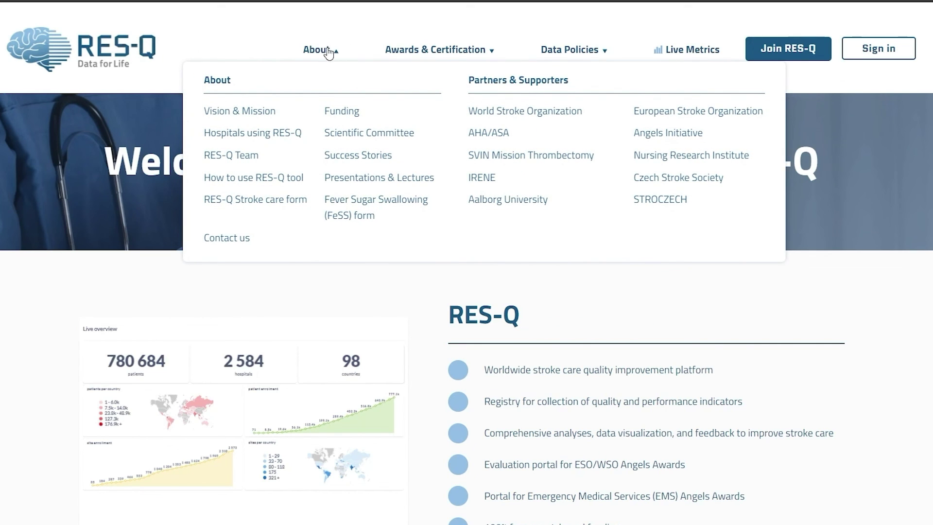
click(236, 239)
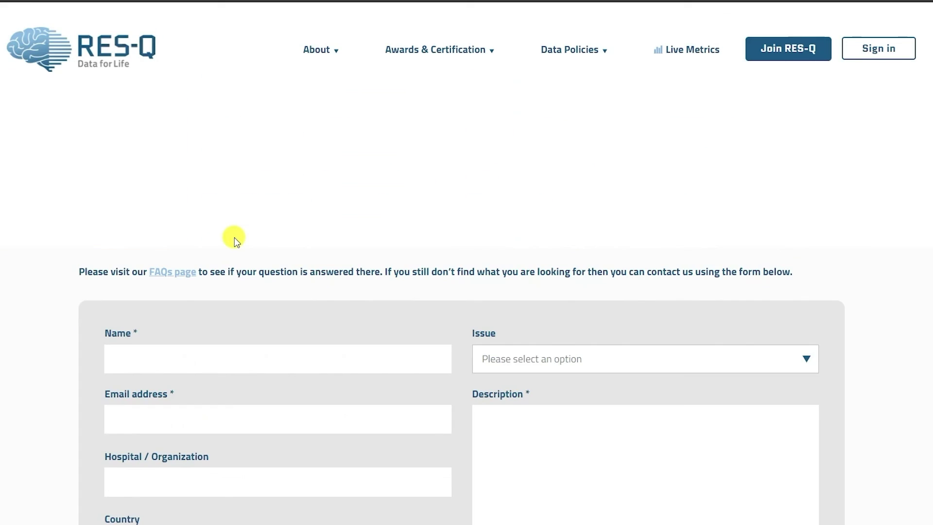